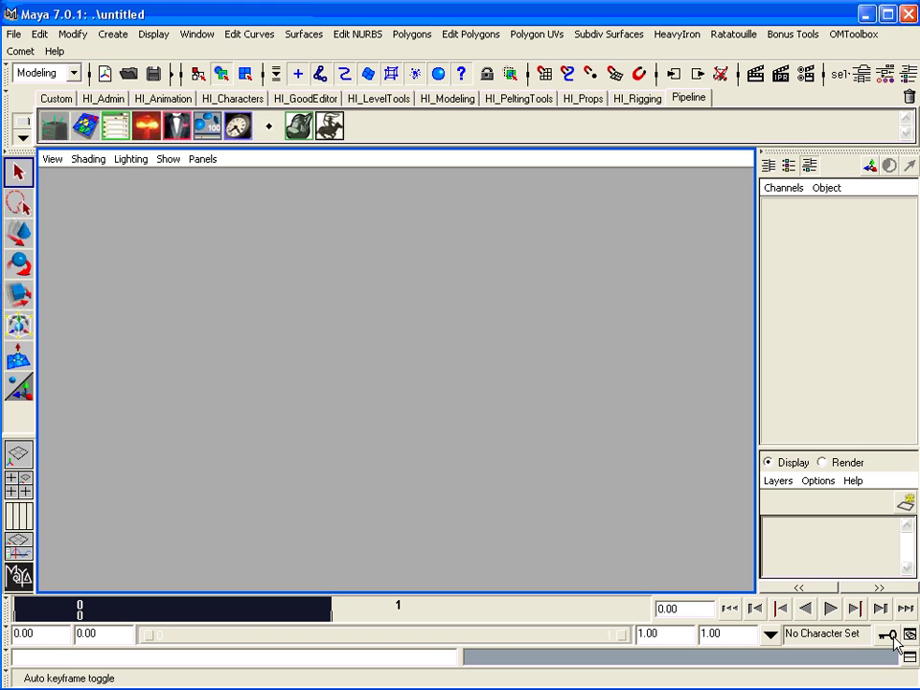
# Turn on automatic keyframing and briefly view the Script Editor's history.
pyautogui.click(888, 635)
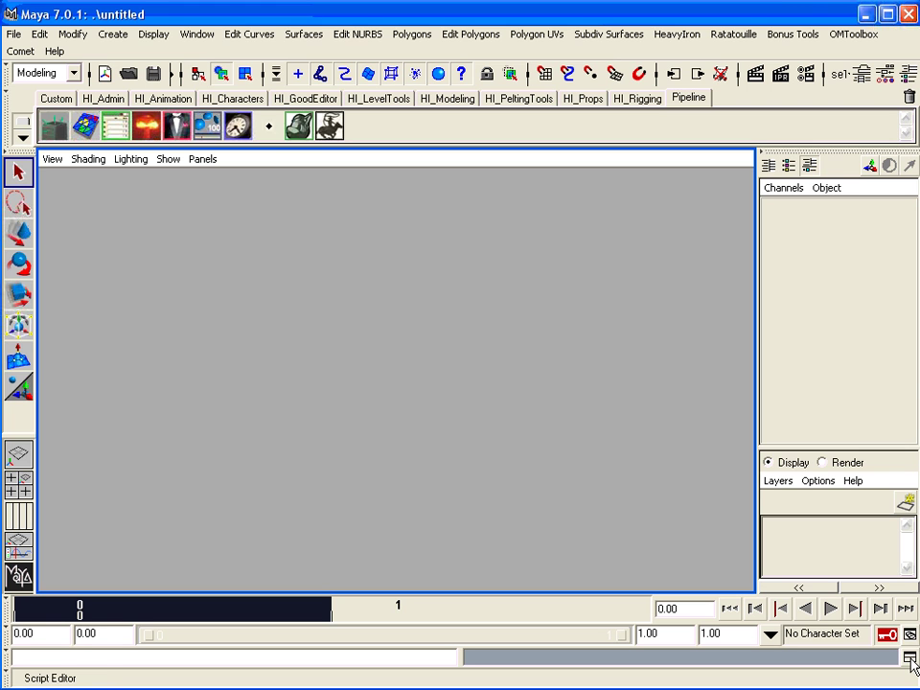
pyautogui.click(909, 660)
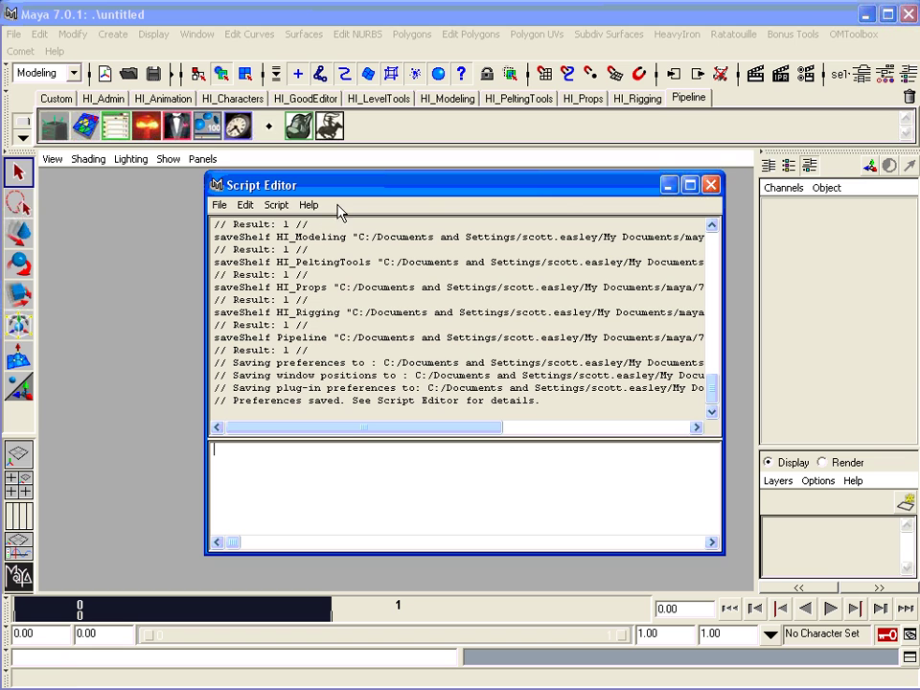
pyautogui.click(709, 184)
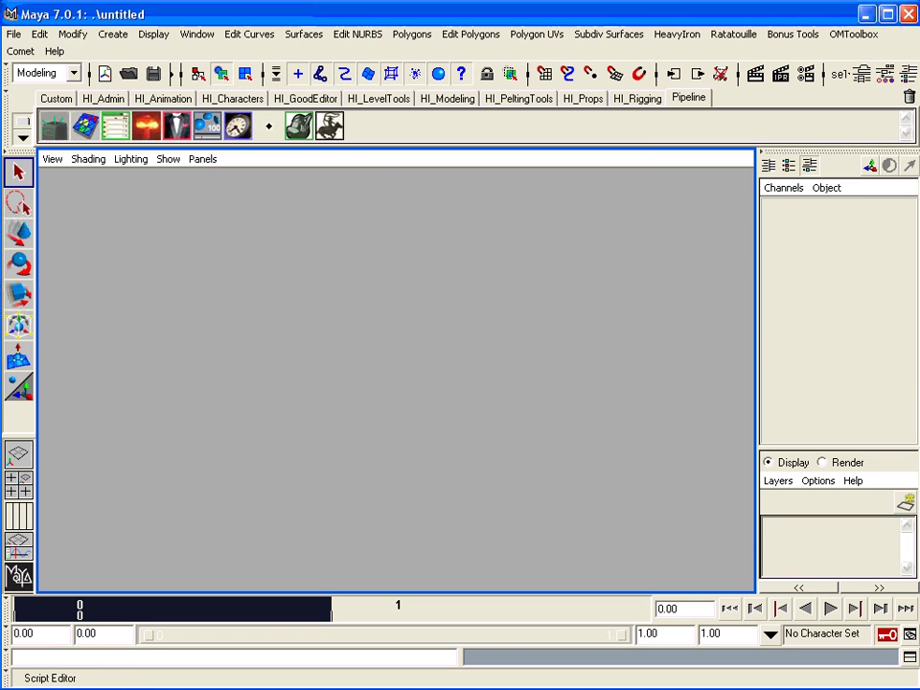
# Set the working units to centimeter and NTSC (30 fps) in the preferences and save them.
pyautogui.click(910, 640)
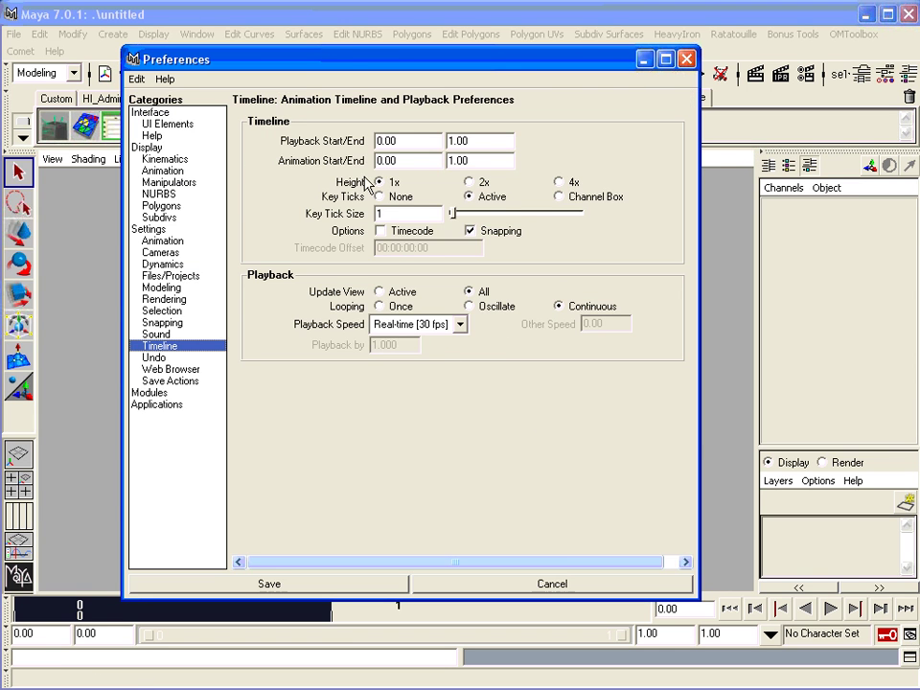
pyautogui.moveTo(341, 72); pyautogui.dragTo(421, 138)
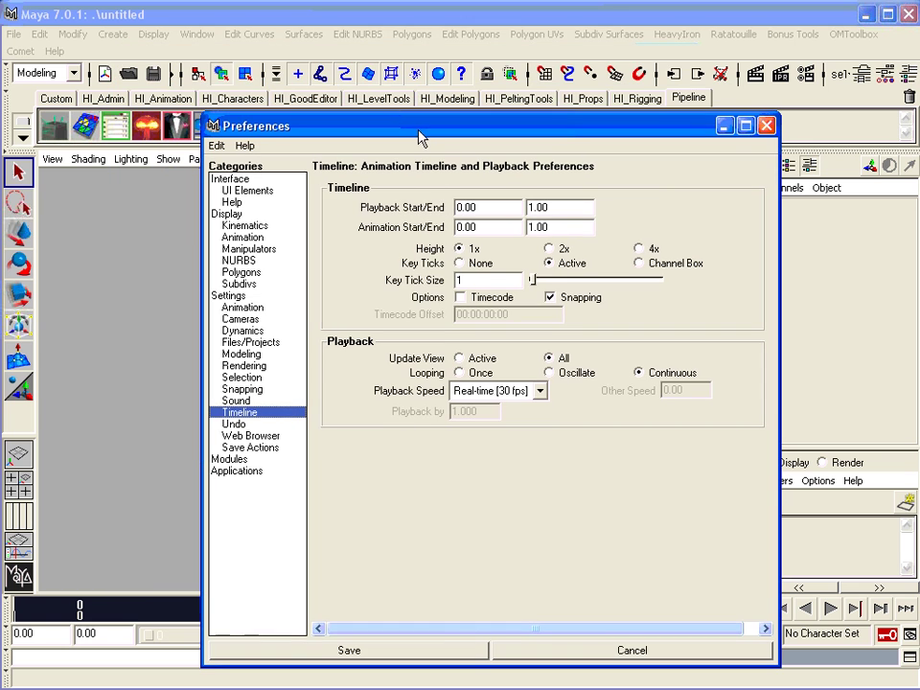
pyautogui.click(234, 296)
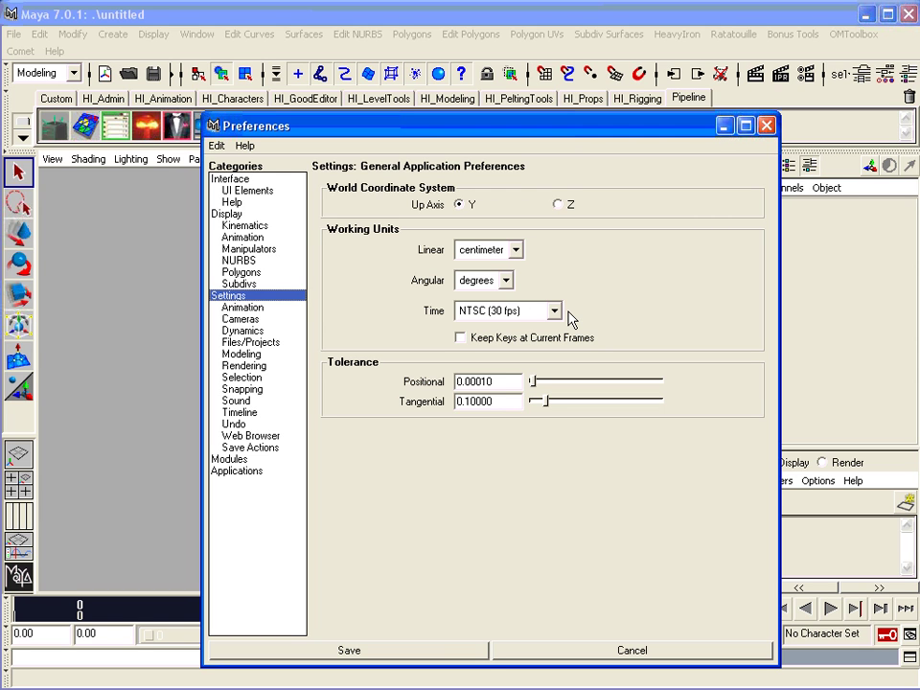
pyautogui.click(516, 251)
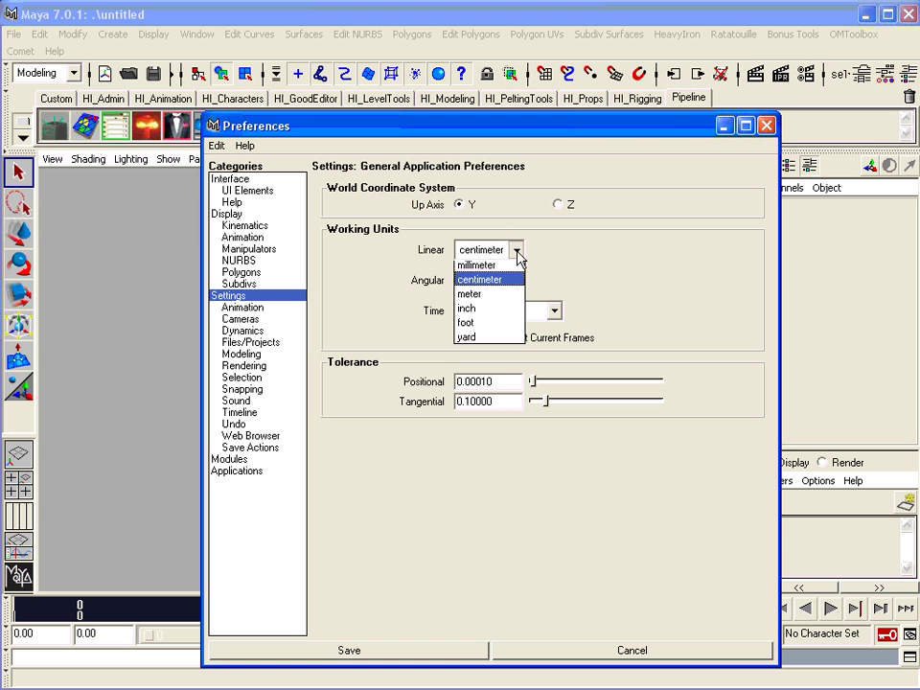
pyautogui.click(501, 279)
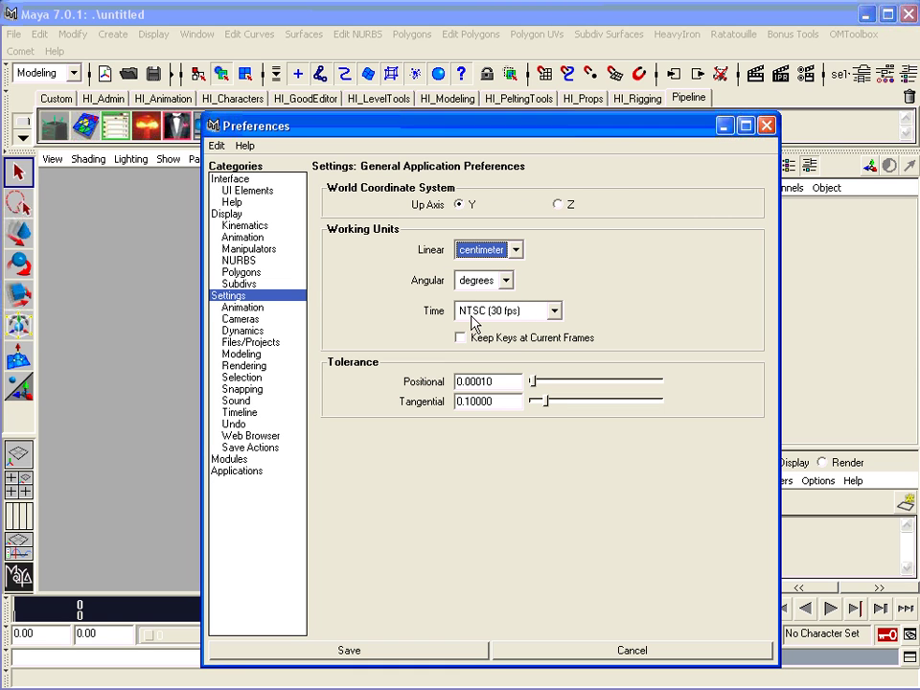
pyautogui.click(554, 311)
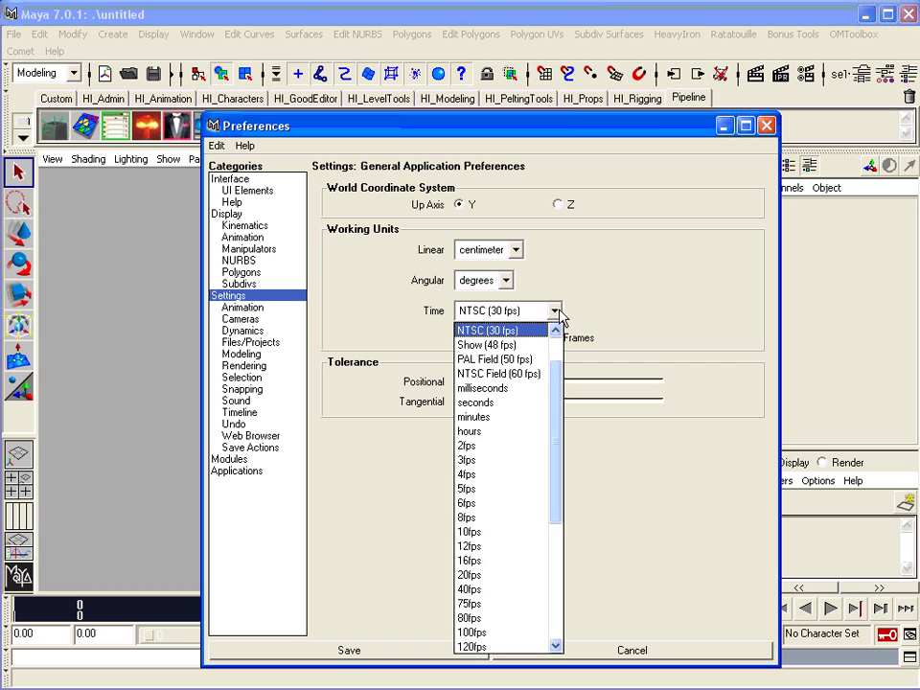
pyautogui.click(527, 330)
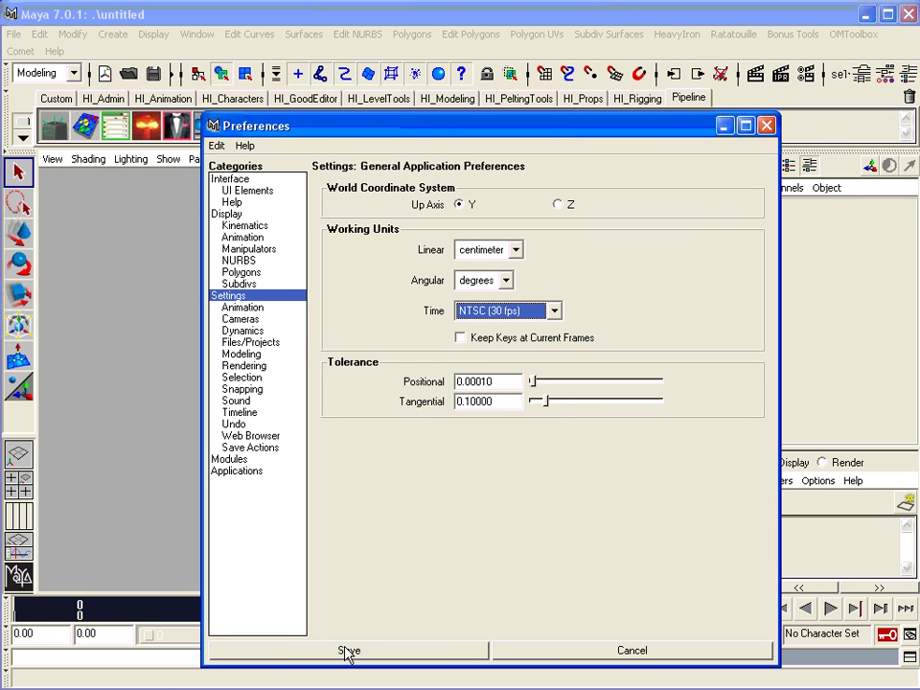
pyautogui.click(451, 653)
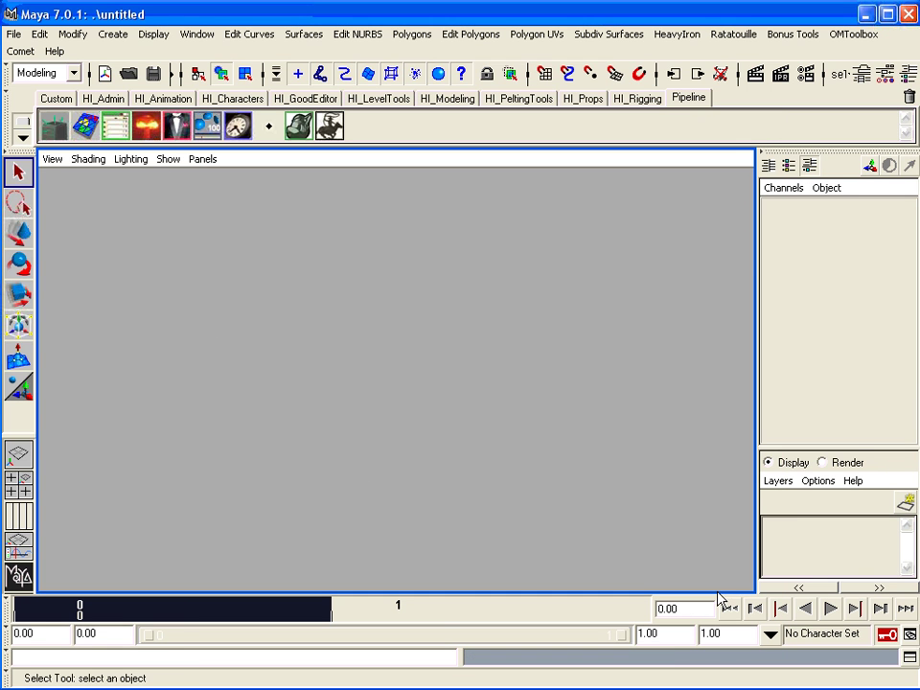
# Toggle the grid's visibility off and back on.
pyautogui.click(153, 36)
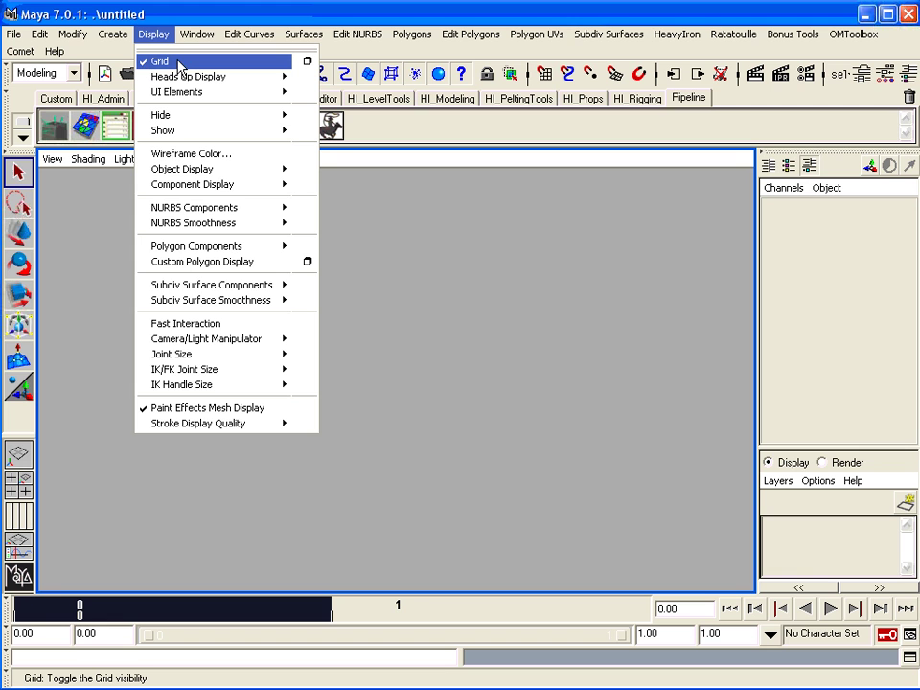
pyautogui.click(179, 65)
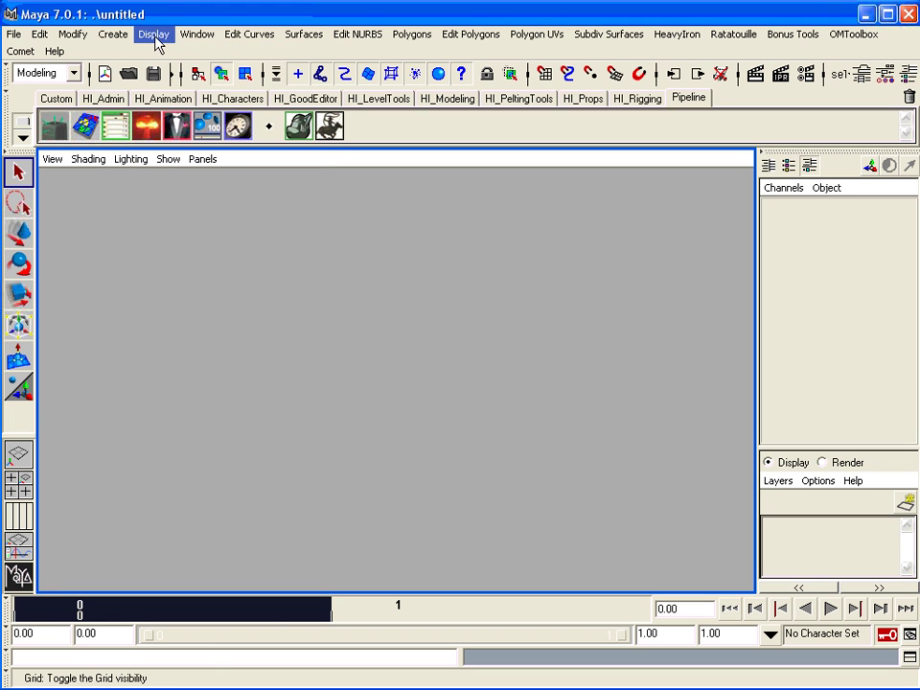
pyautogui.click(155, 36)
pyautogui.click(160, 62)
# Set the grid lines to every 100 units in the grid options and apply the change.
pyautogui.click(155, 34)
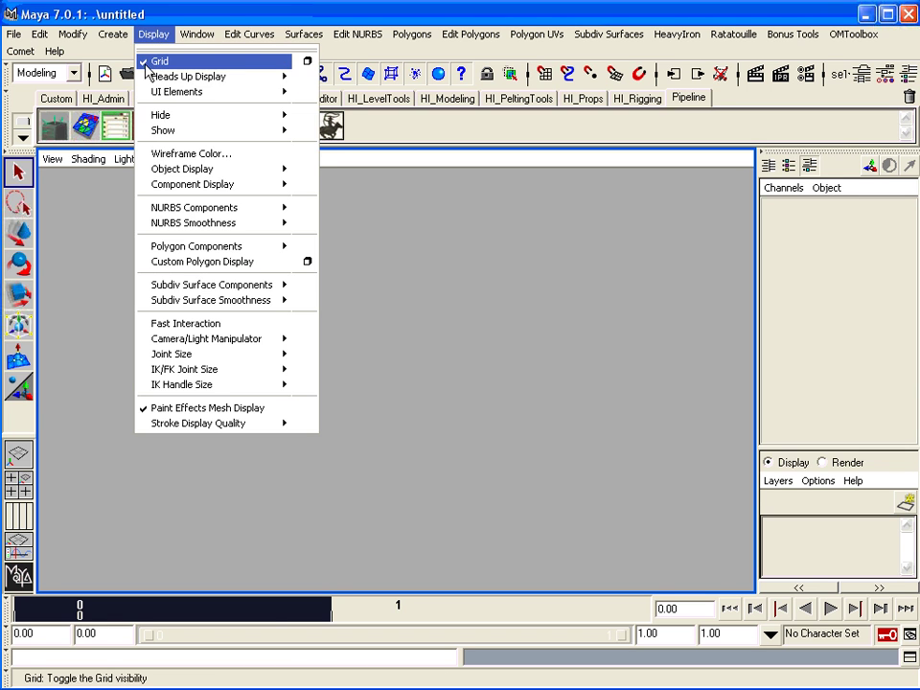
pyautogui.click(307, 61)
pyautogui.moveTo(560, 56); pyautogui.dragTo(443, 119)
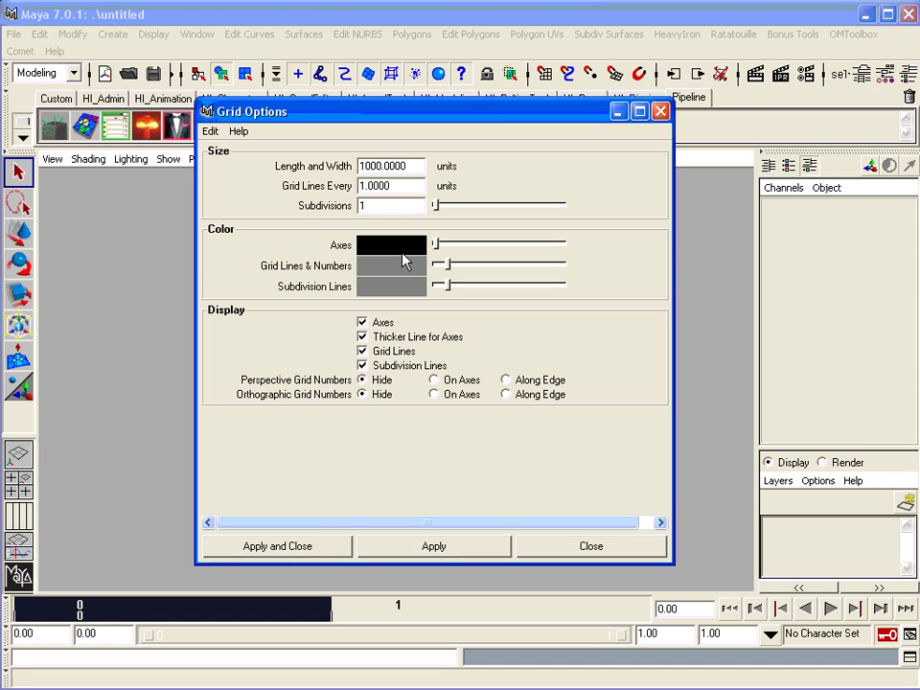
pyautogui.write('00')
pyautogui.press('Return')
pyautogui.moveTo(407, 113); pyautogui.dragTo(553, 101)
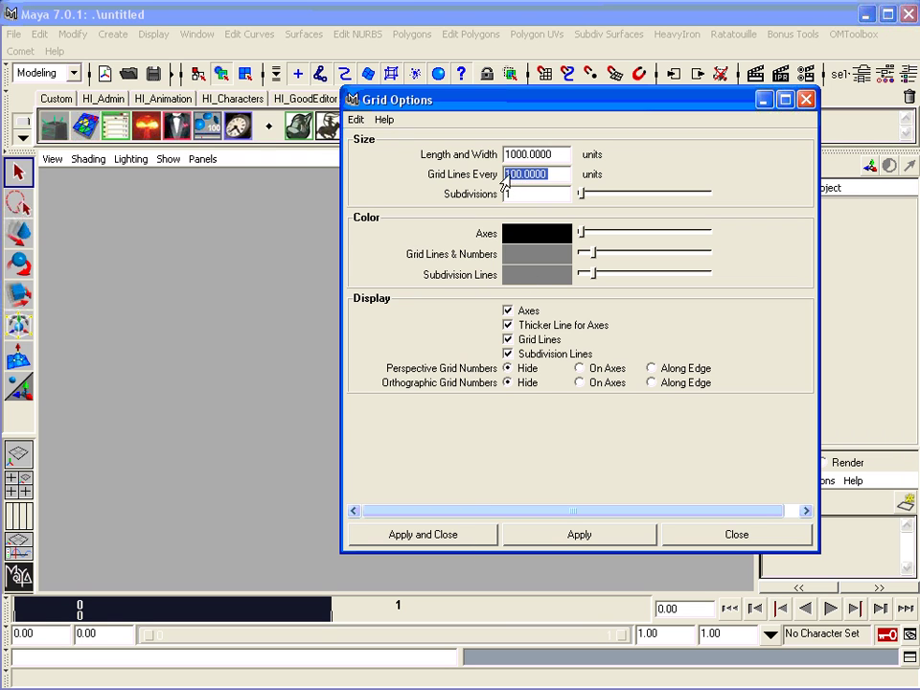
pyautogui.click(447, 548)
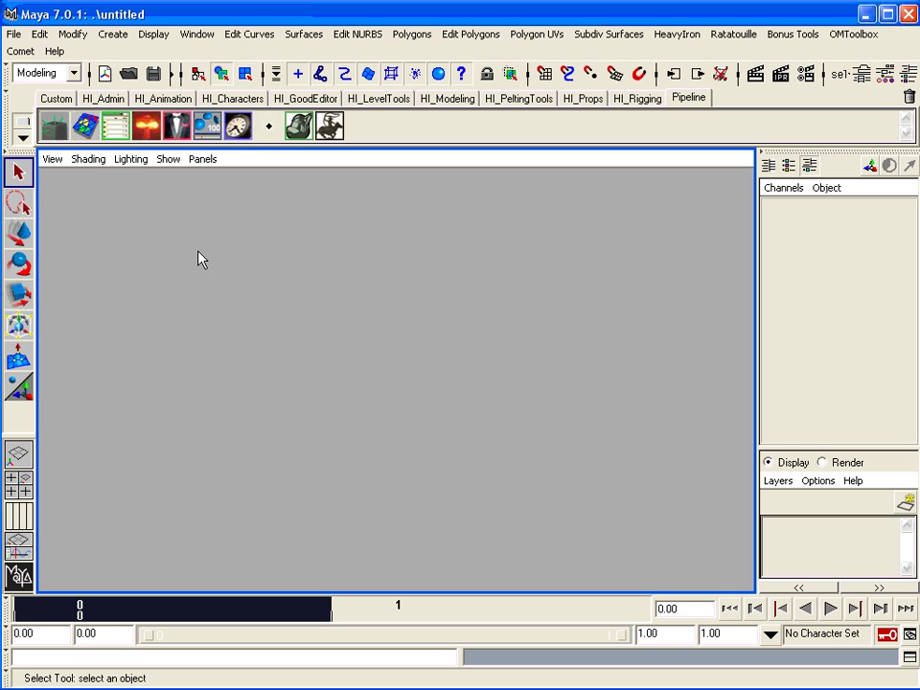
# Select the perspective camera and open its attributes for editing.
pyautogui.click(52, 159)
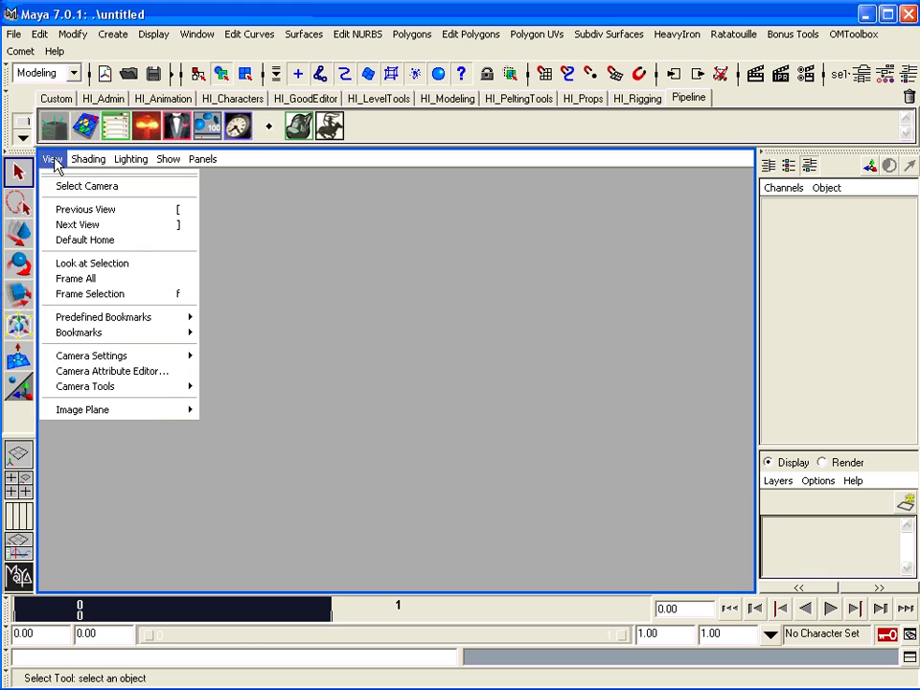
pyautogui.click(343, 268)
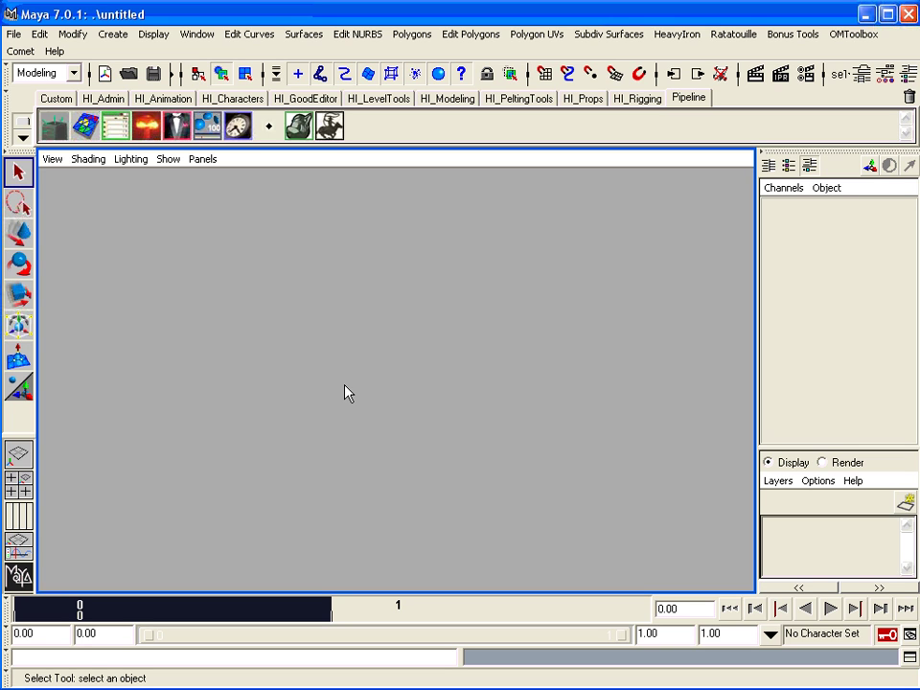
pyautogui.click(54, 161)
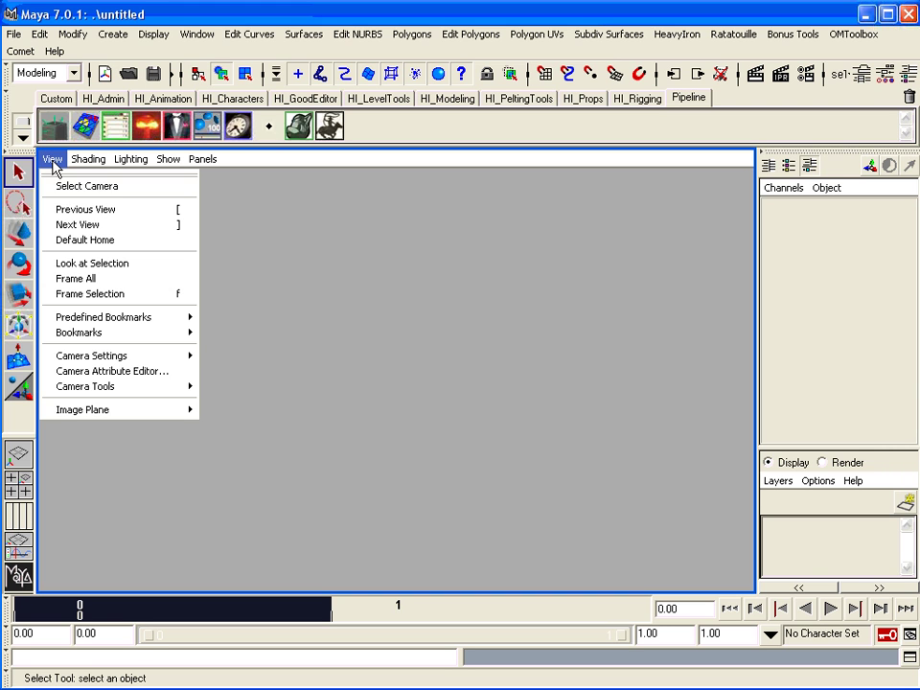
pyautogui.click(145, 194)
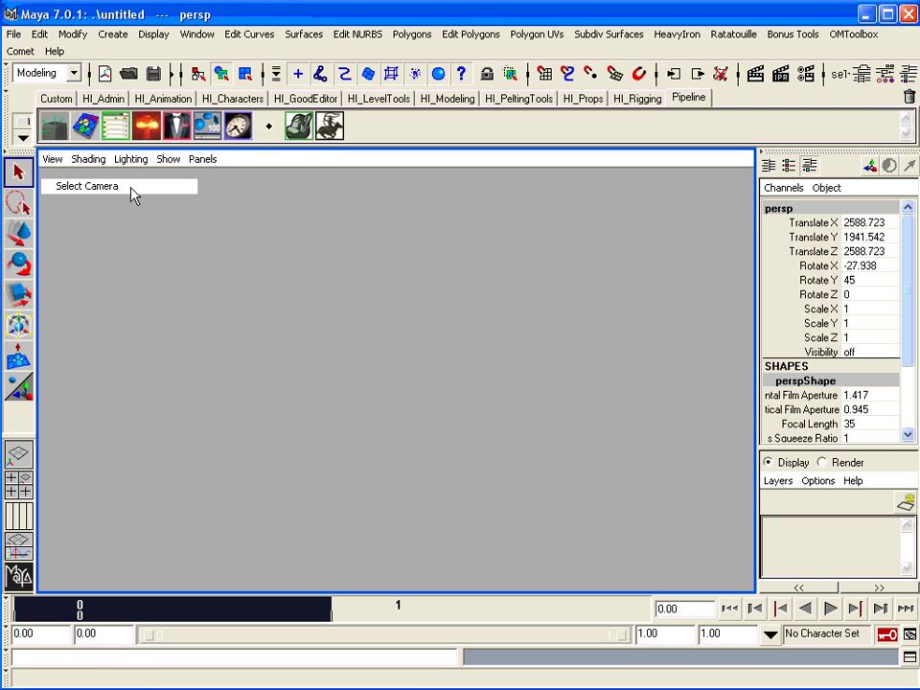
pyautogui.click(51, 160)
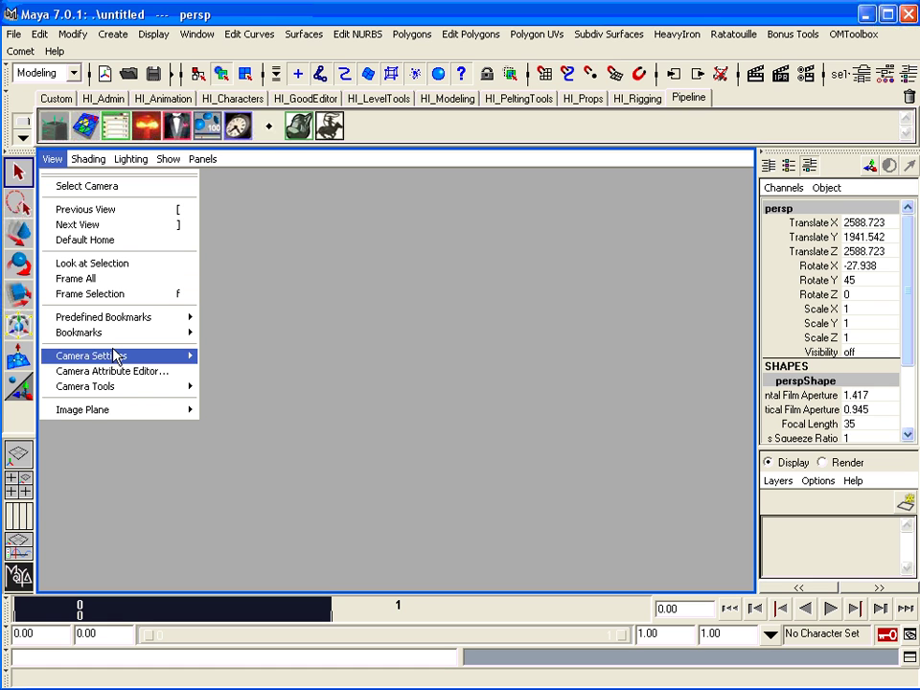
pyautogui.click(165, 373)
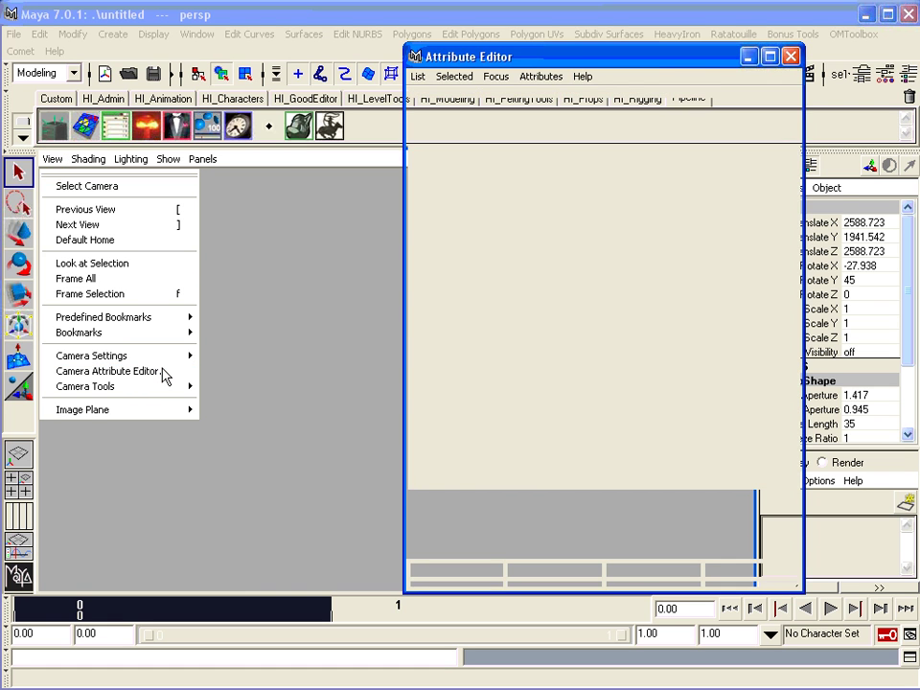
pyautogui.moveTo(643, 67); pyautogui.dragTo(346, 75)
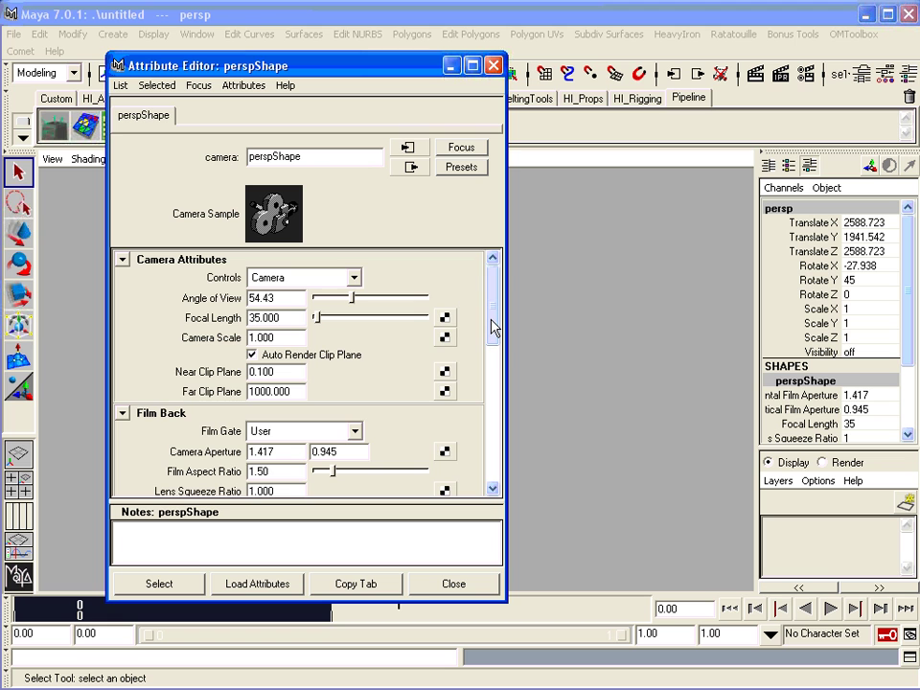
# Set the perspective camera's near clip plane to 1 and its far clip plane to 1000000.
pyautogui.moveTo(494, 325); pyautogui.dragTo(492, 359)
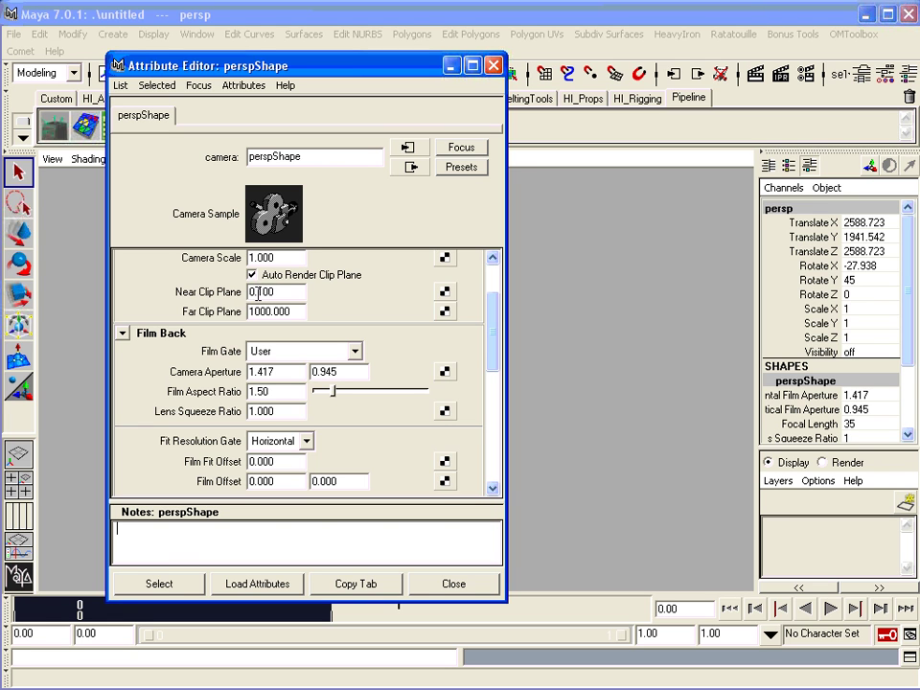
pyautogui.doubleClick(268, 295)
pyautogui.write('1')
pyautogui.press('Return')
pyautogui.click(264, 311)
pyautogui.write('000')
pyautogui.press('Return')
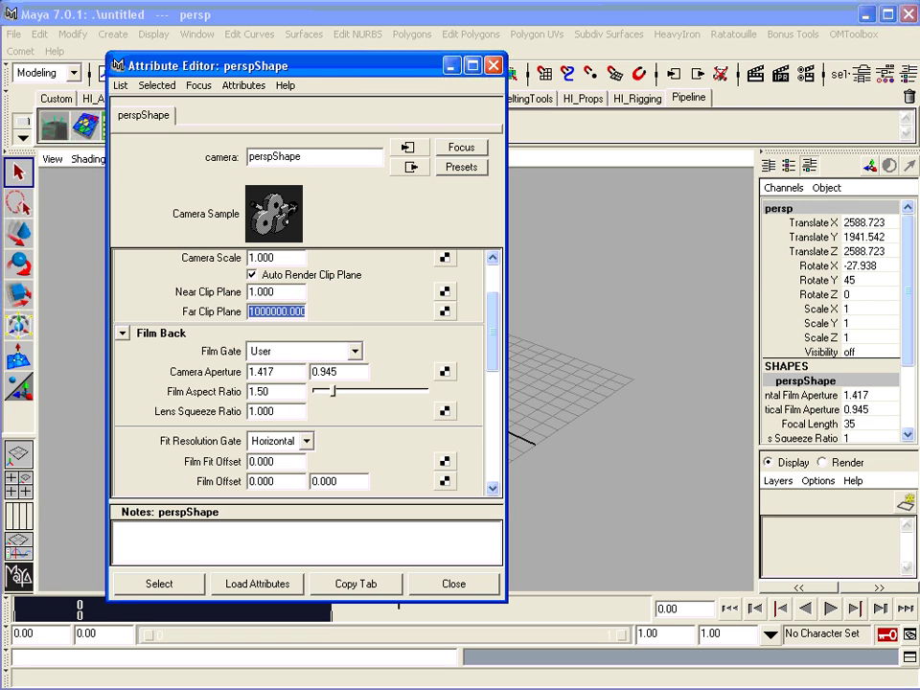
# Frame the grid in the perspective view, close the camera's attributes and deselect the camera.
pyautogui.moveTo(395, 74); pyautogui.dragTo(182, 62)
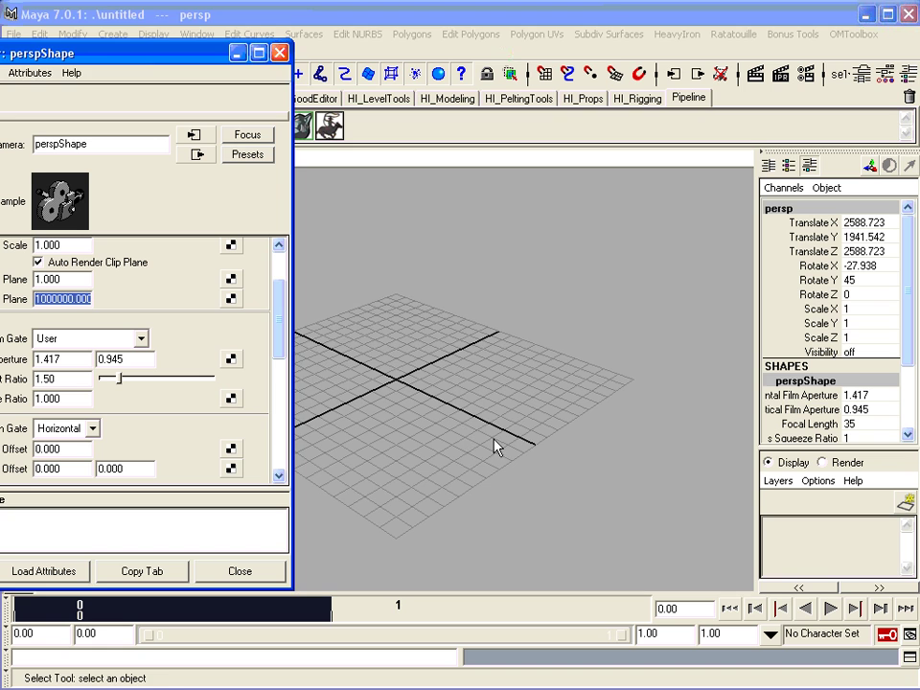
pyautogui.keyDown('alt'); pyautogui.moveTo(496, 445); pyautogui.dragTo(506, 413); pyautogui.keyUp('alt')
pyautogui.keyDown('alt'); pyautogui.moveTo(534, 397); pyautogui.dragTo(407, 499, button='right'); pyautogui.keyUp('alt')
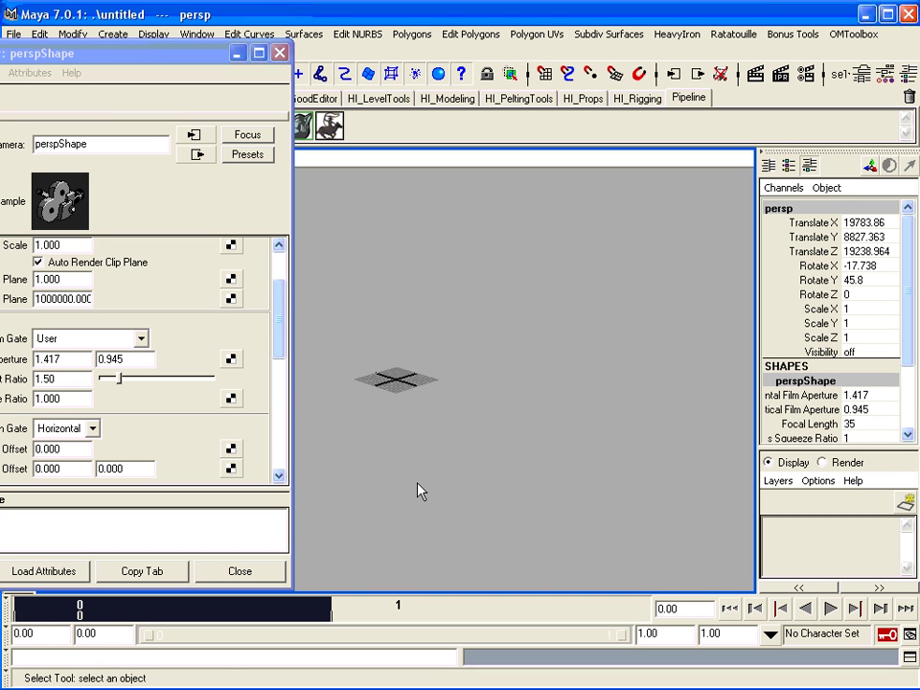
pyautogui.press('a')
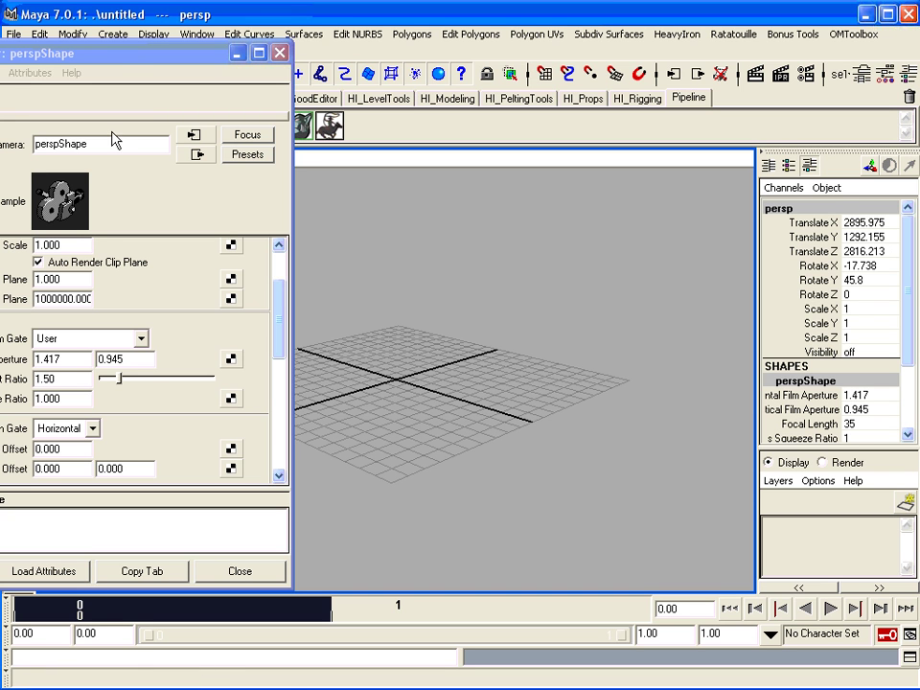
pyautogui.moveTo(138, 55); pyautogui.dragTo(370, 63)
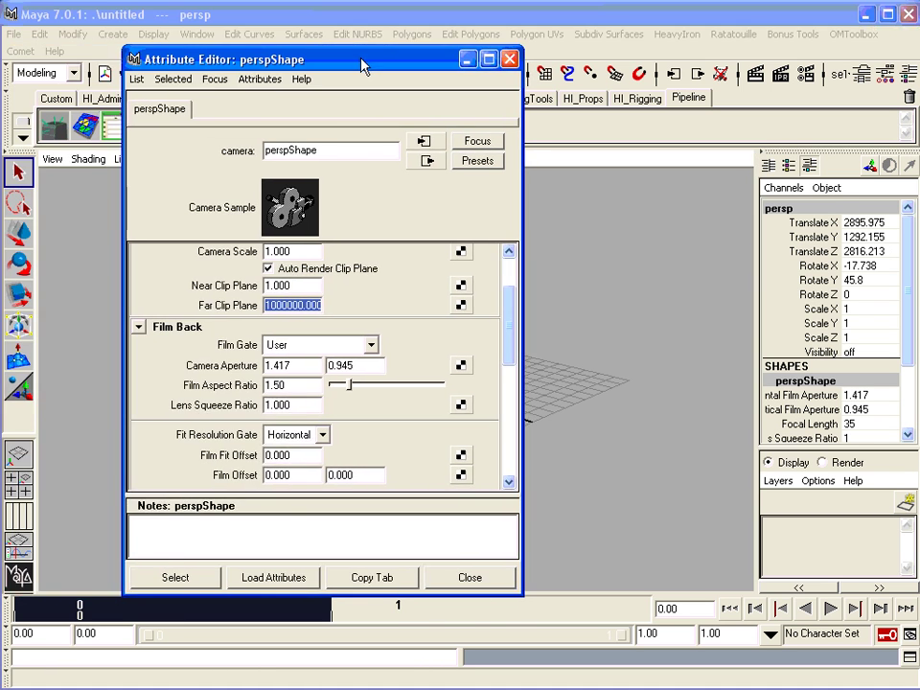
pyautogui.click(462, 579)
pyautogui.click(472, 464)
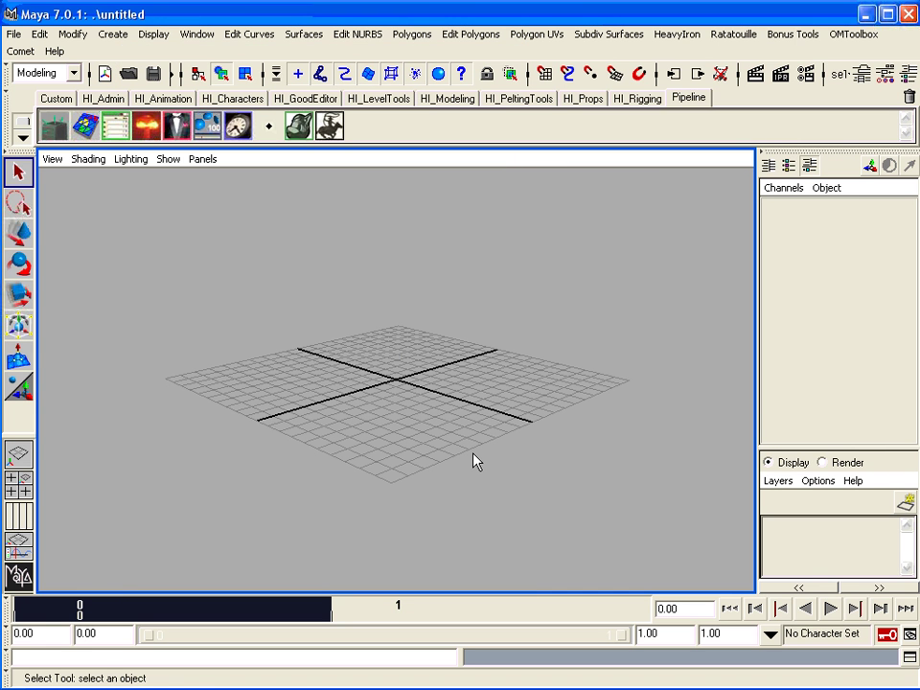
# Set the grid lines to every 1 unit in the grid options and apply the change.
pyautogui.keyDown('alt'); pyautogui.moveTo(478, 427); pyautogui.dragTo(517, 443); pyautogui.keyUp('alt')
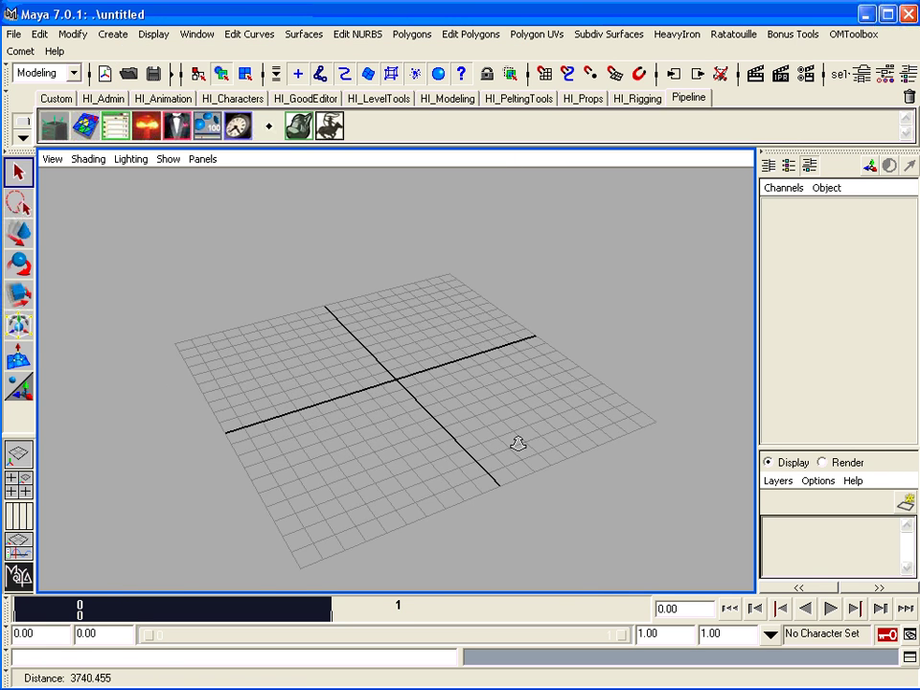
pyautogui.keyDown('alt'); pyautogui.moveTo(517, 443); pyautogui.dragTo(729, 447, button='right'); pyautogui.keyUp('alt')
pyautogui.keyDown('alt'); pyautogui.moveTo(460, 451); pyautogui.dragTo(436, 442); pyautogui.keyUp('alt')
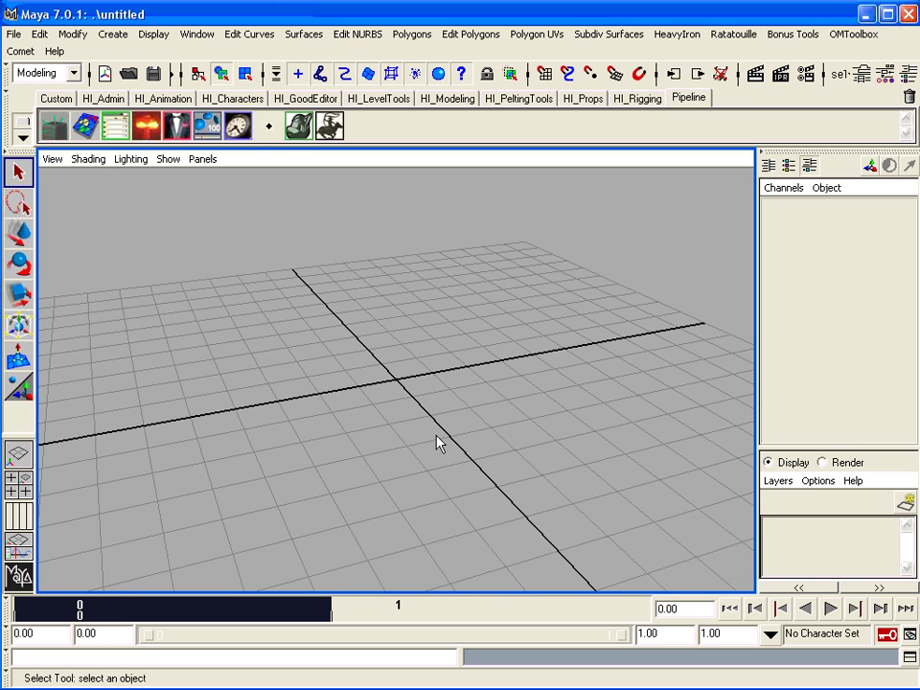
pyautogui.click(161, 42)
pyautogui.click(304, 60)
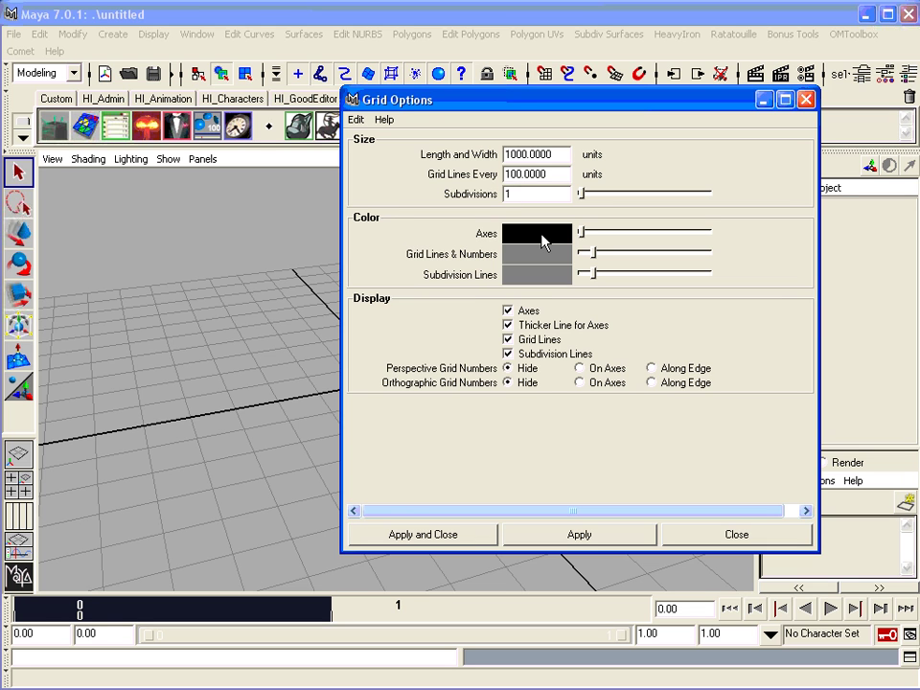
pyautogui.press('BackSpace')
pyautogui.press('BackSpace')
pyautogui.press('Return')
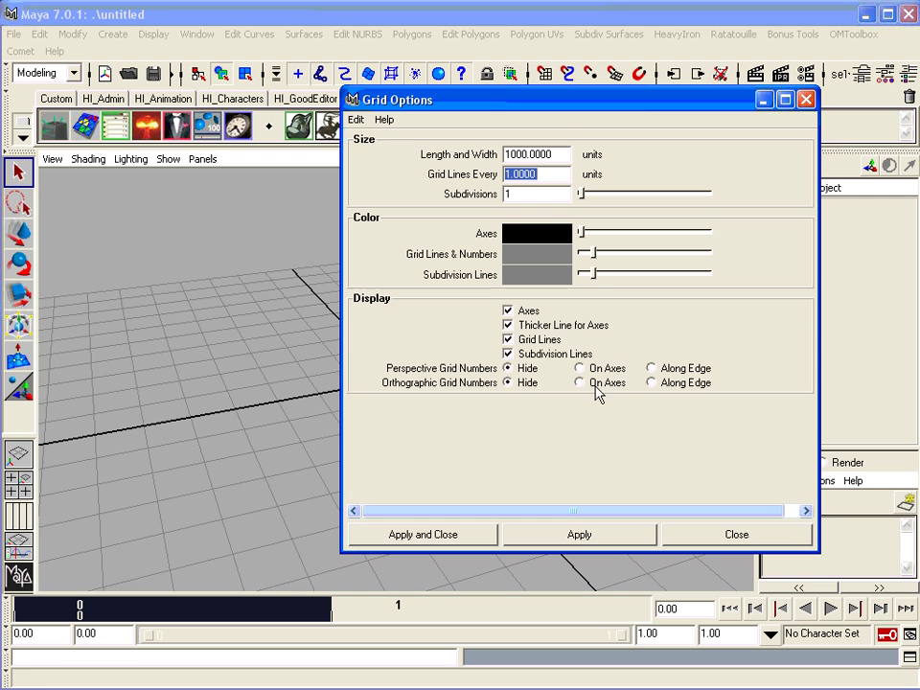
pyautogui.click(593, 538)
# Set the grid's length and width to 10 units and apply the change.
pyautogui.moveTo(568, 108); pyautogui.dragTo(733, 48)
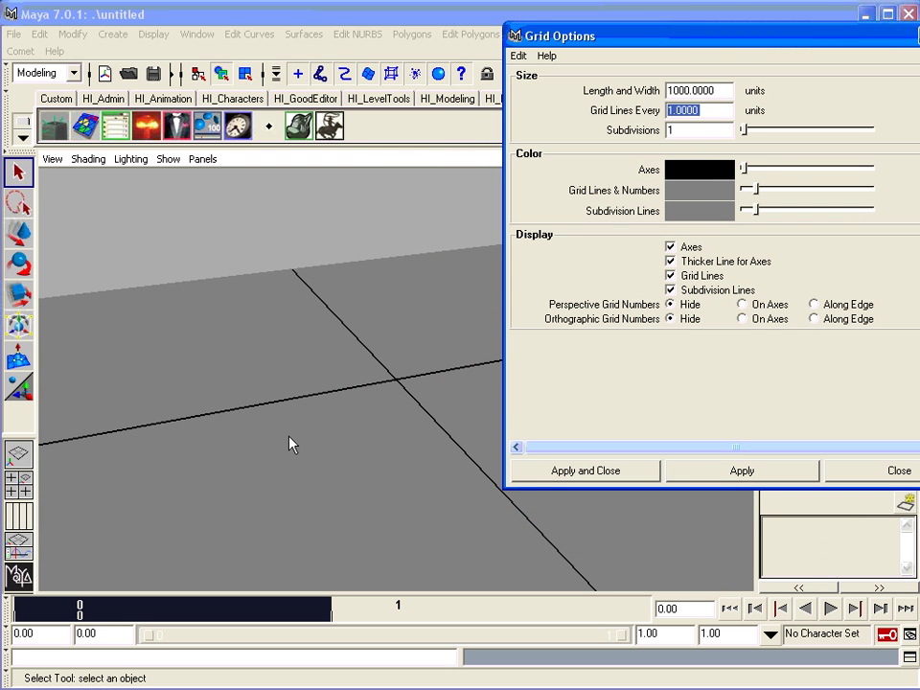
pyautogui.keyDown('alt'); pyautogui.moveTo(291, 442); pyautogui.dragTo(335, 456, button='right'); pyautogui.keyUp('alt')
pyautogui.keyDown('alt'); pyautogui.moveTo(334, 456); pyautogui.dragTo(316, 439); pyautogui.keyUp('alt')
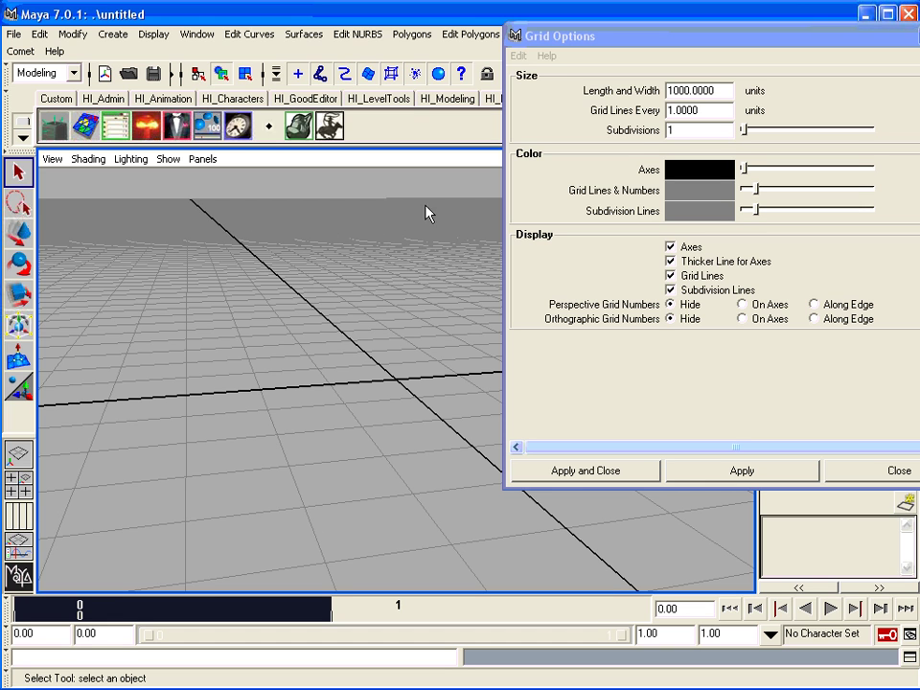
pyautogui.click(679, 90)
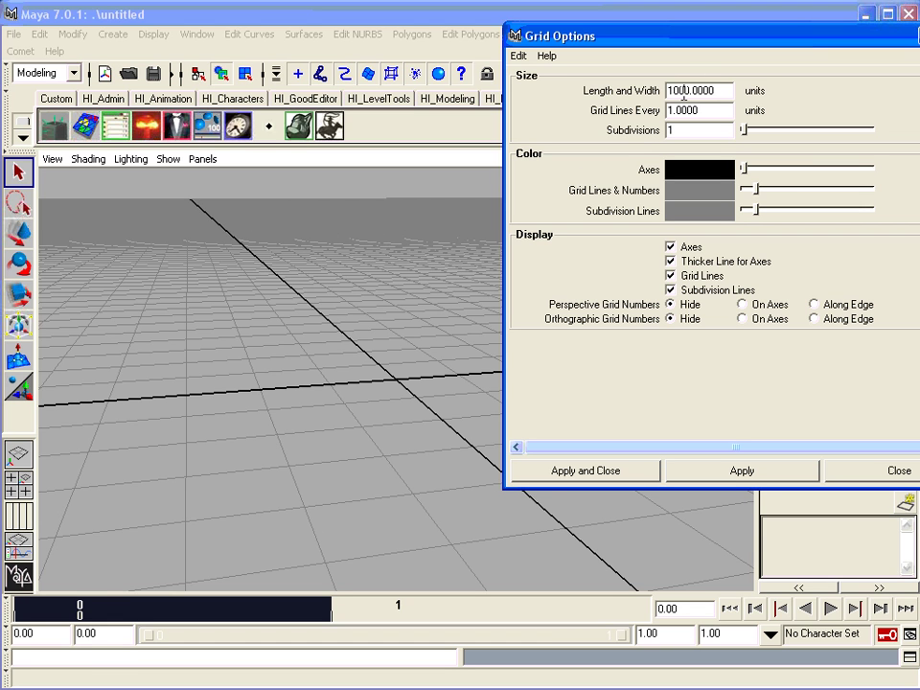
pyautogui.press('BackSpace')
pyautogui.press('Return')
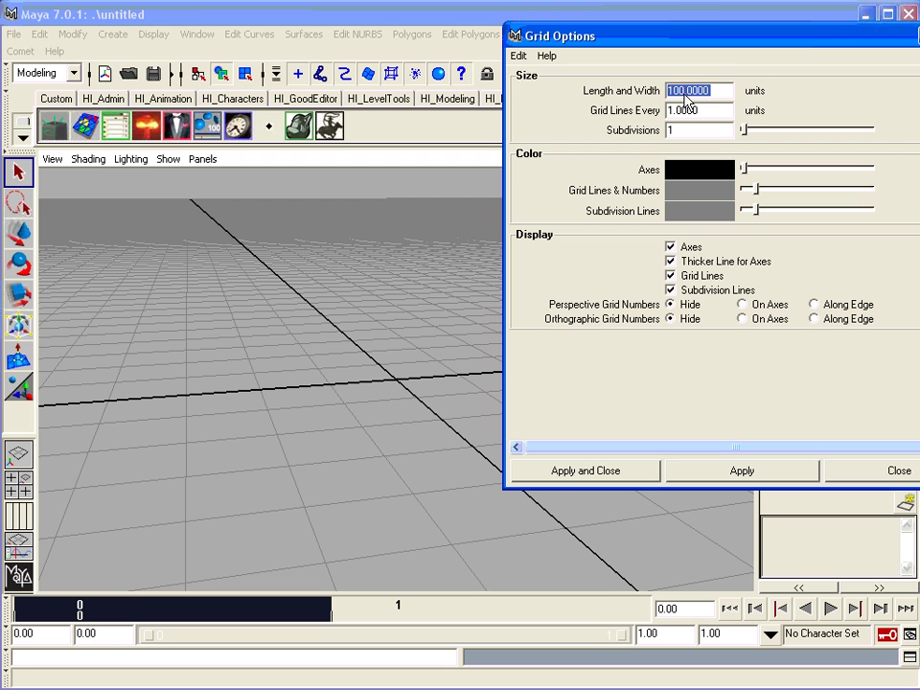
pyautogui.click(683, 90)
pyautogui.press('BackSpace')
pyautogui.press('Return')
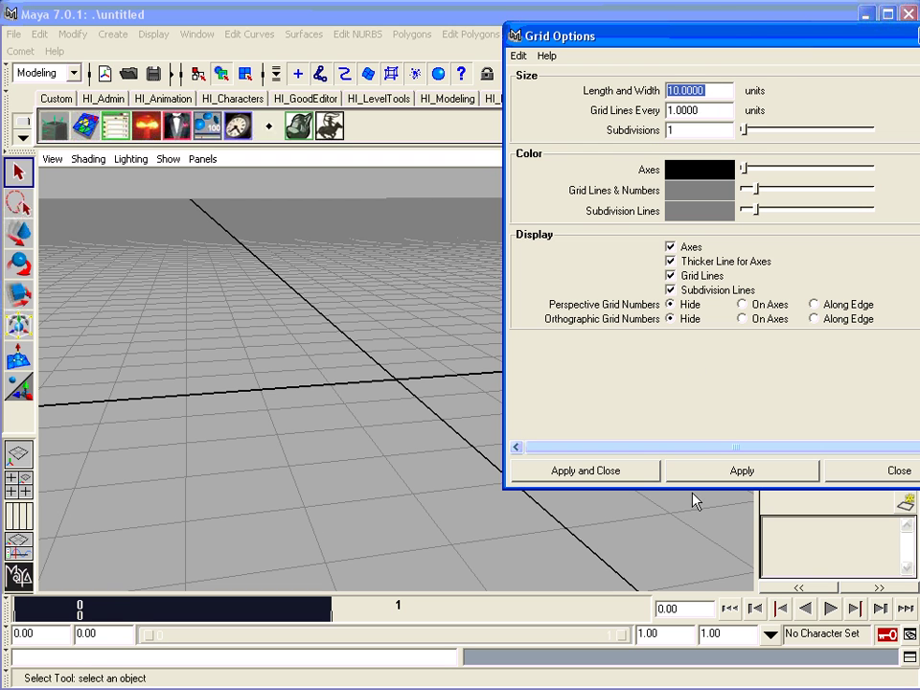
pyautogui.click(709, 474)
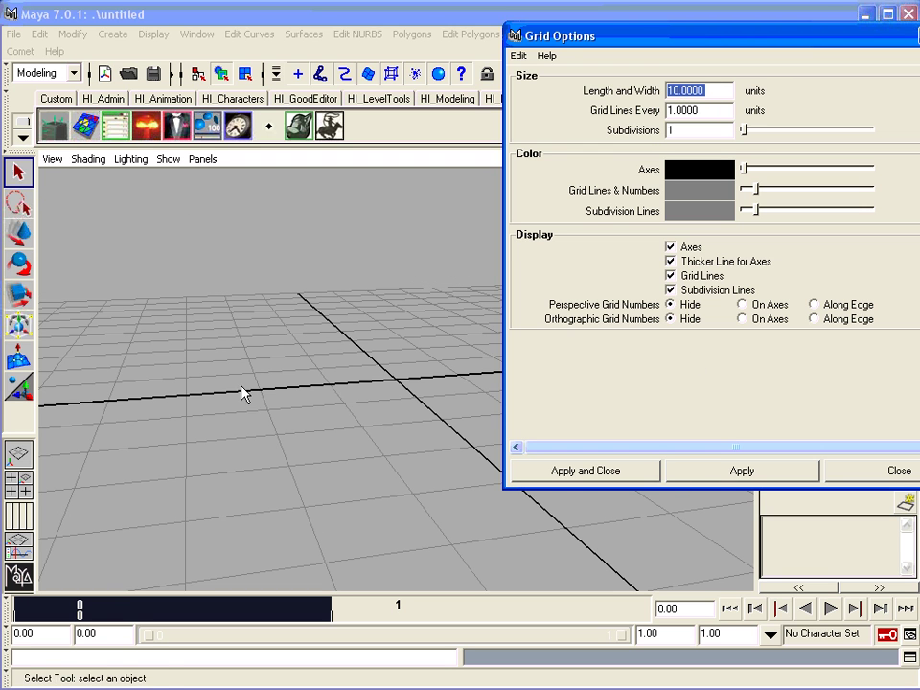
# Open the grid line spacing value for editing in the grid options.
pyautogui.keyDown('alt'); pyautogui.moveTo(242, 392); pyautogui.dragTo(427, 431); pyautogui.keyUp('alt')
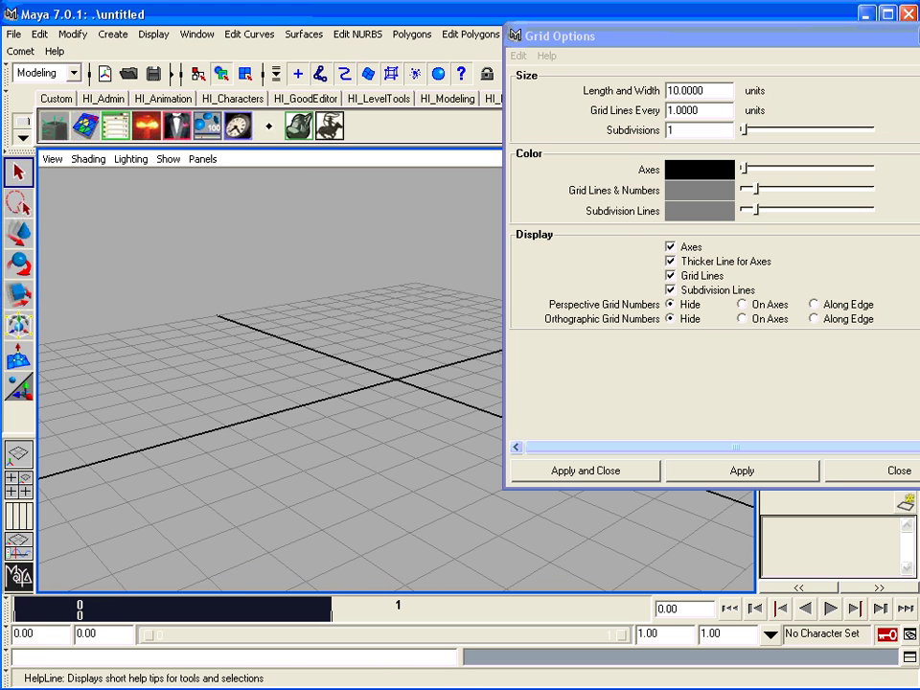
pyautogui.moveTo(548, 36); pyautogui.dragTo(349, 50)
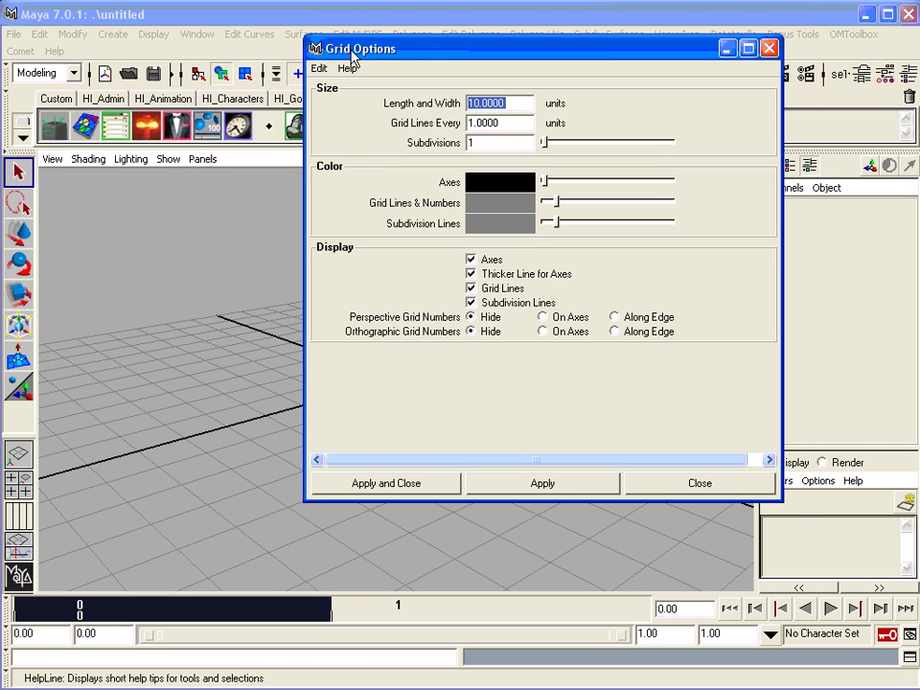
pyautogui.click(479, 141)
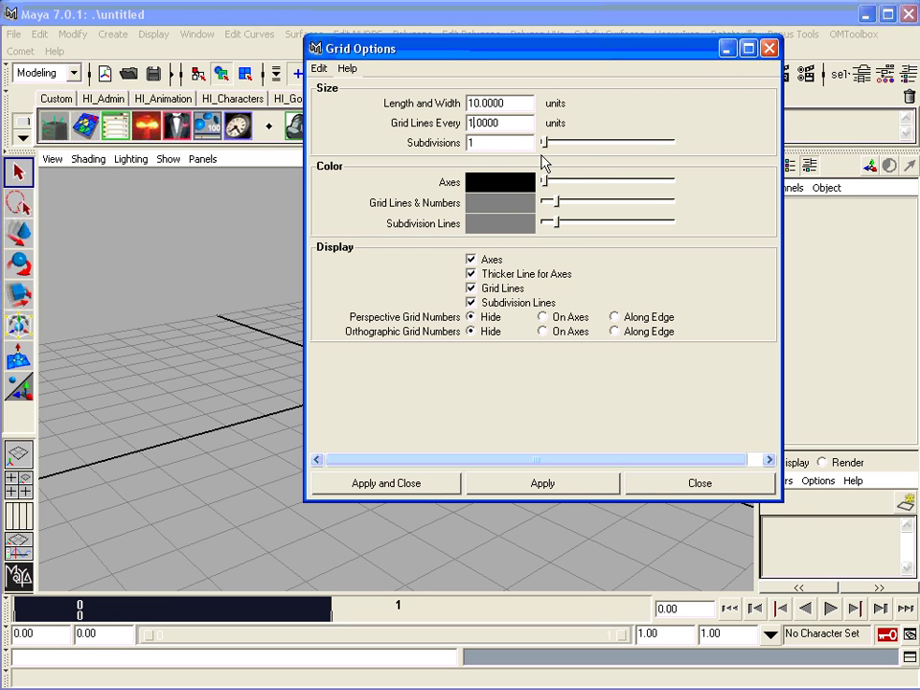